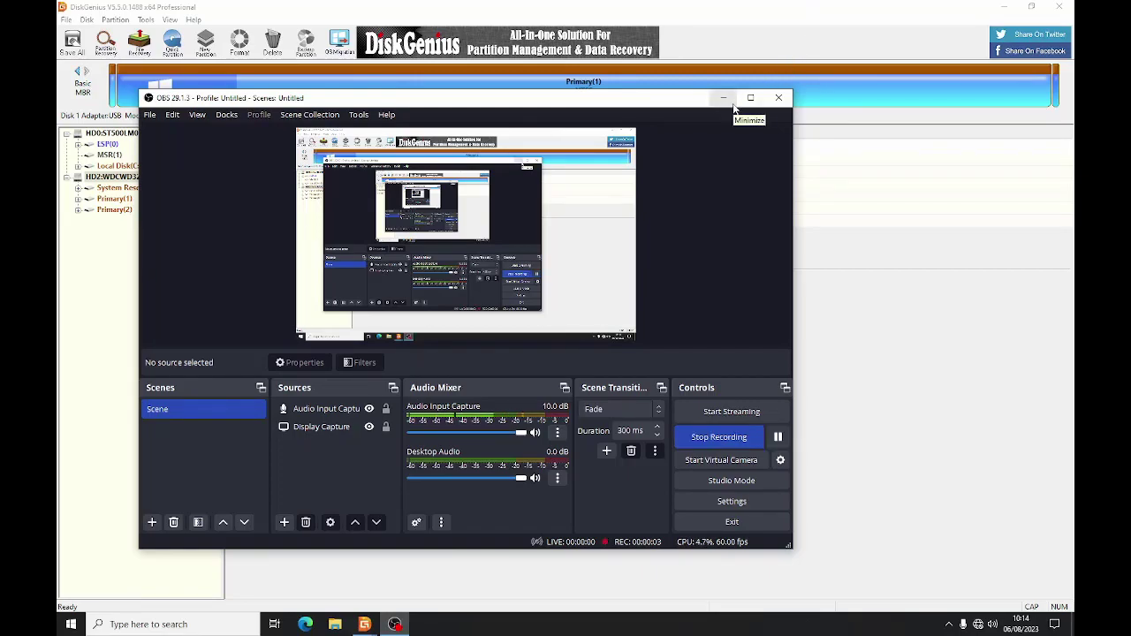
- Reveal the disk details and select the HD2 WDC disk in the disk tree
click(724, 98)
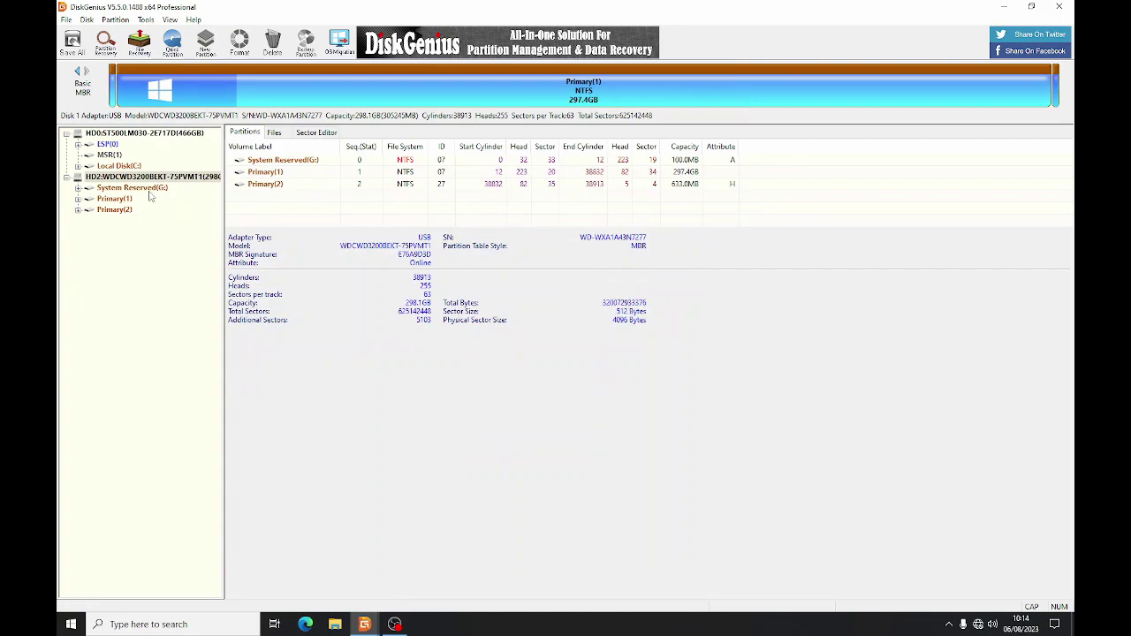
click(65, 19)
- Launch Verify Or Repair Bad Sectors from the Disk menu for the HD2 disk
click(121, 344)
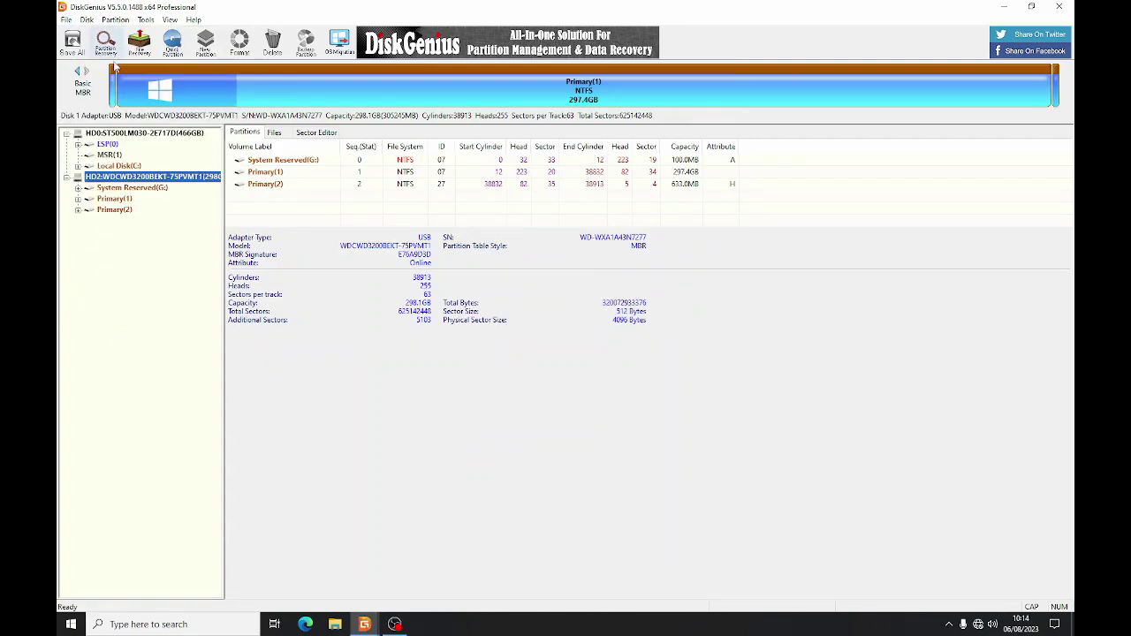
click(87, 20)
mouse_move(115, 20)
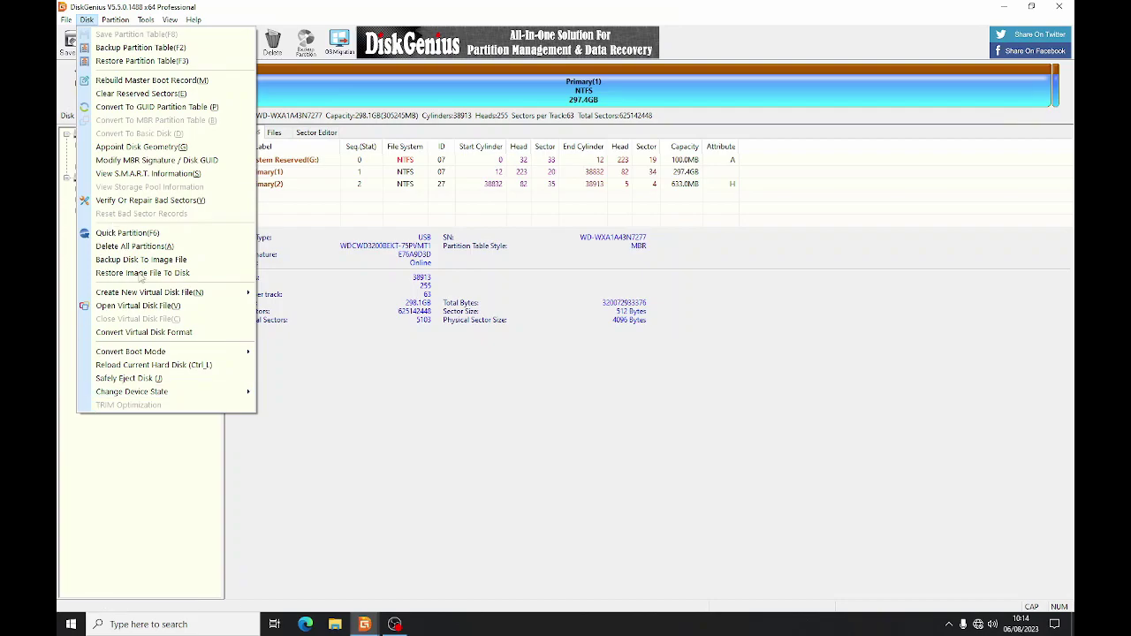
click(144, 200)
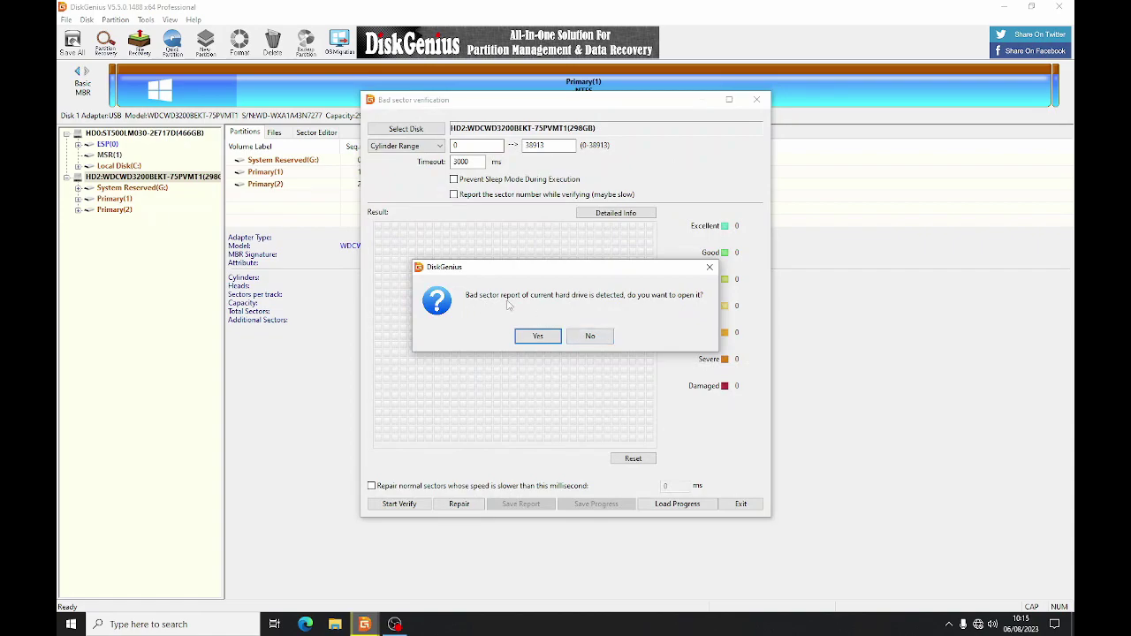
- Load and reset the old bad sector report, then briefly verify from cylinder 0 and stop
click(537, 336)
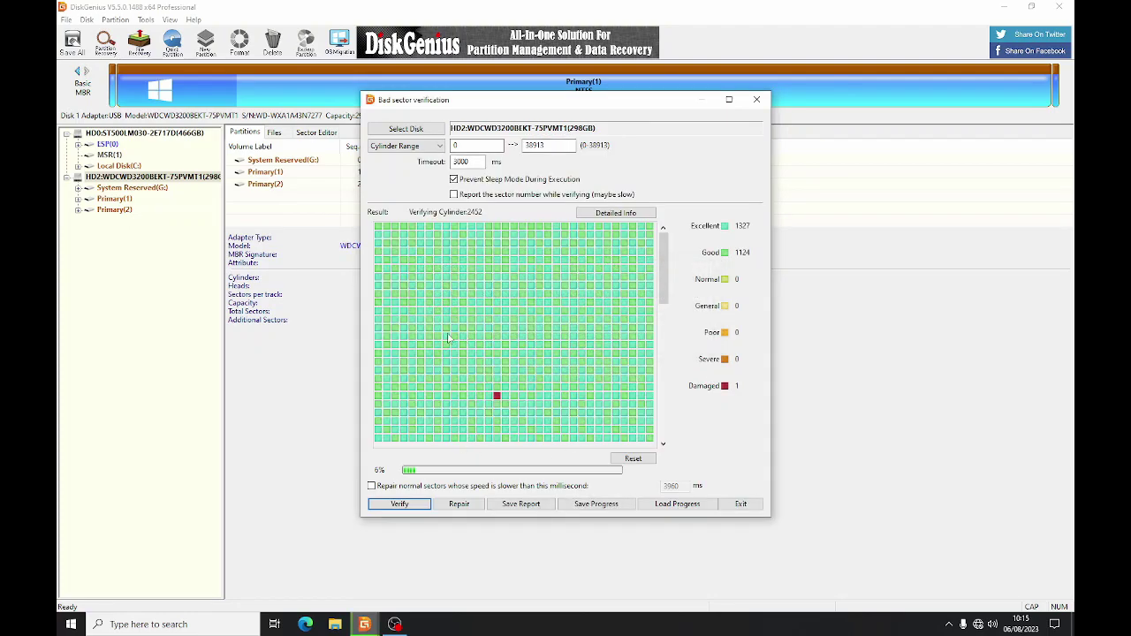
click(633, 458)
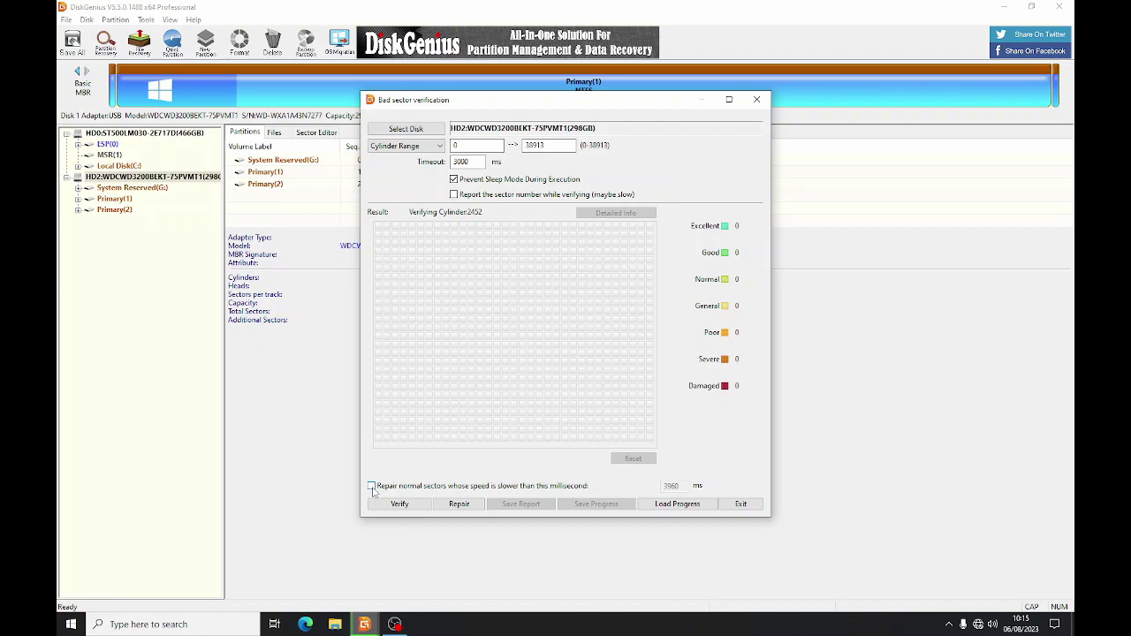
click(399, 504)
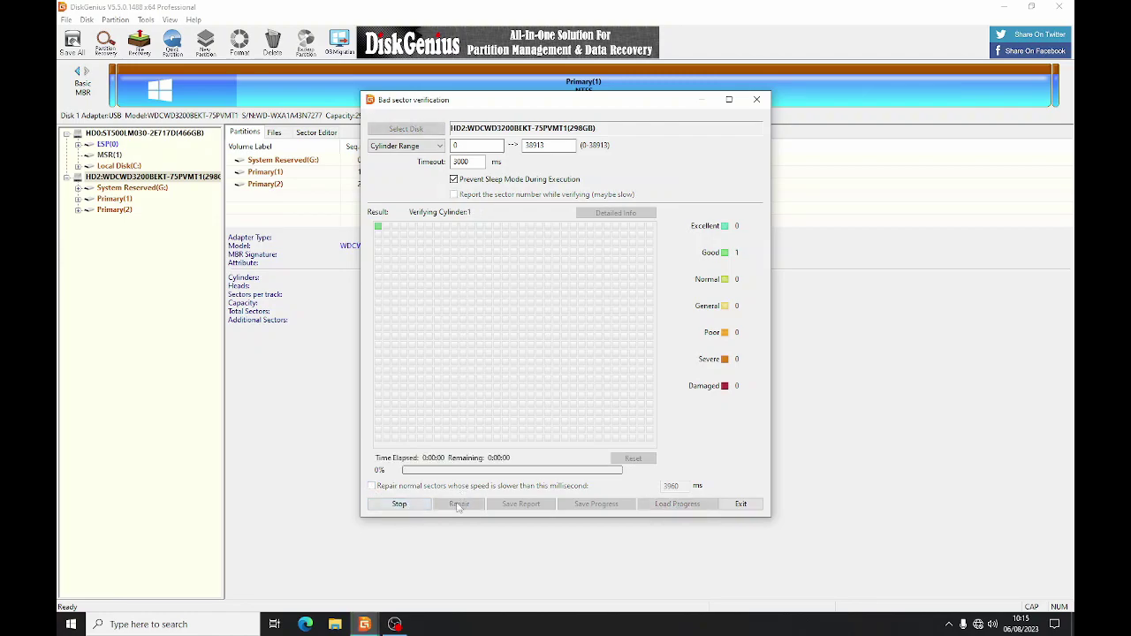
click(400, 502)
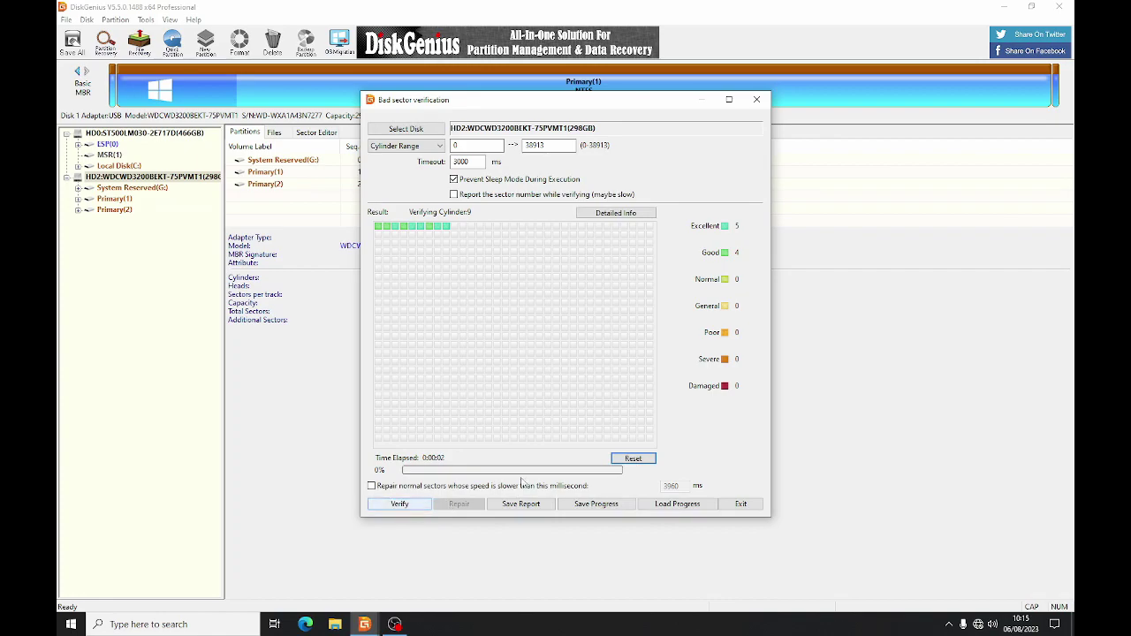
- Reset results and repair directly from cylinder 0, accepting the warnings and the Primary(2) dismount
click(633, 457)
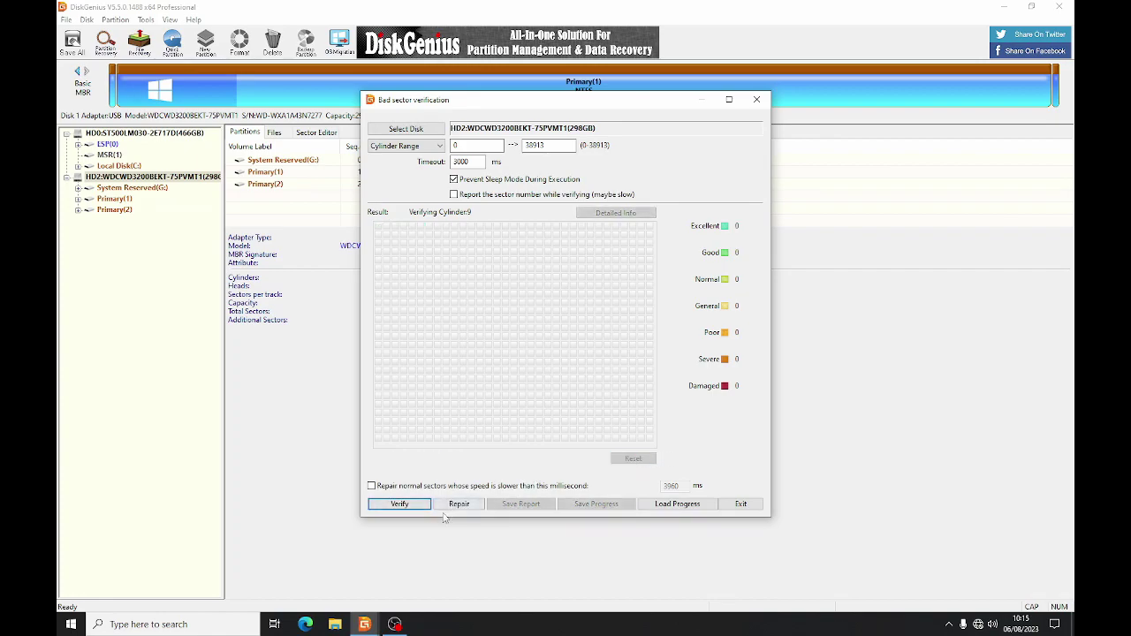
click(458, 505)
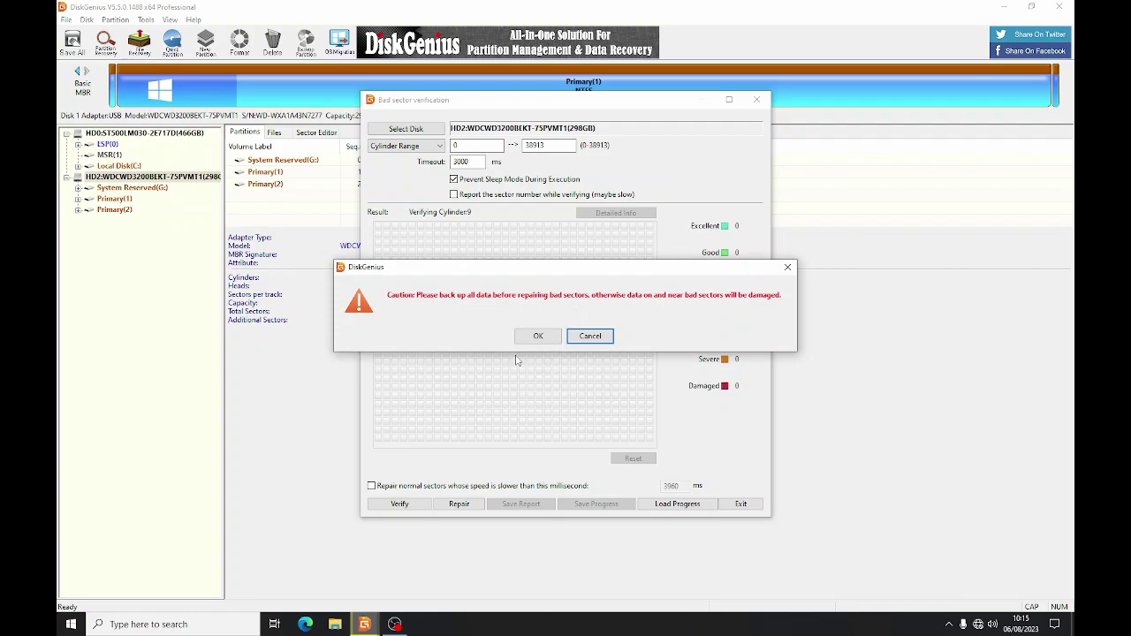
click(544, 337)
click(539, 339)
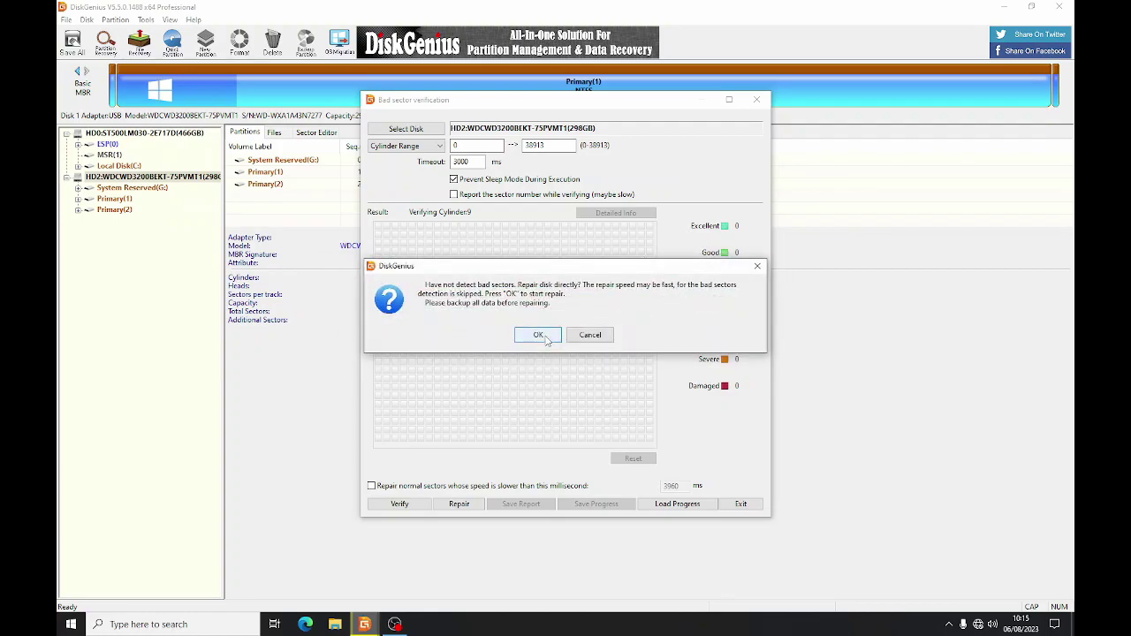
click(545, 338)
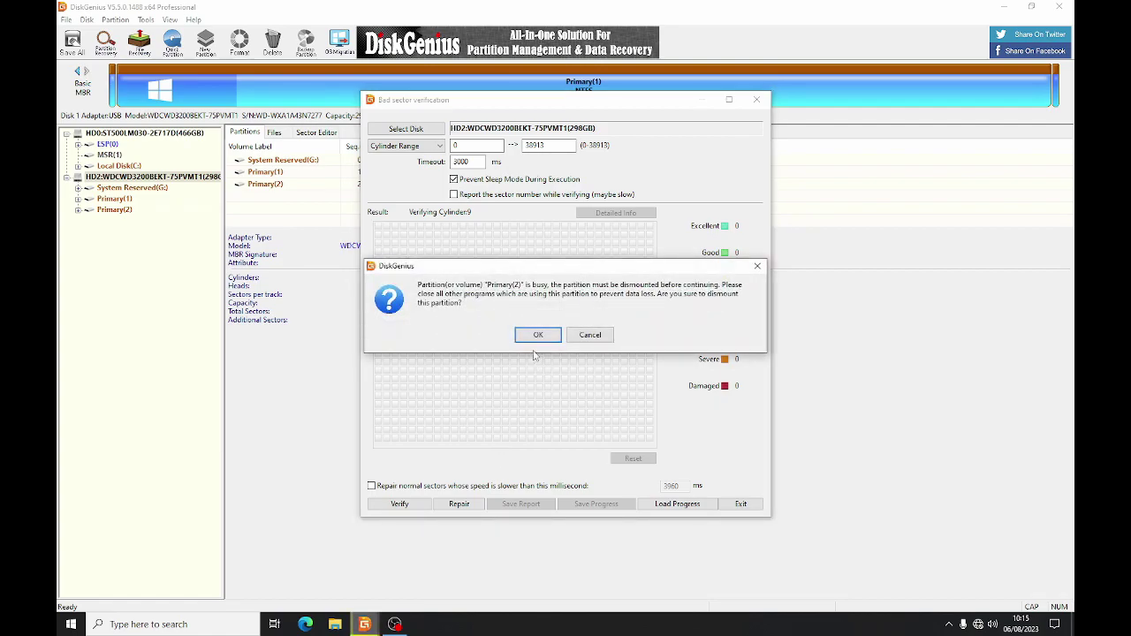
click(539, 336)
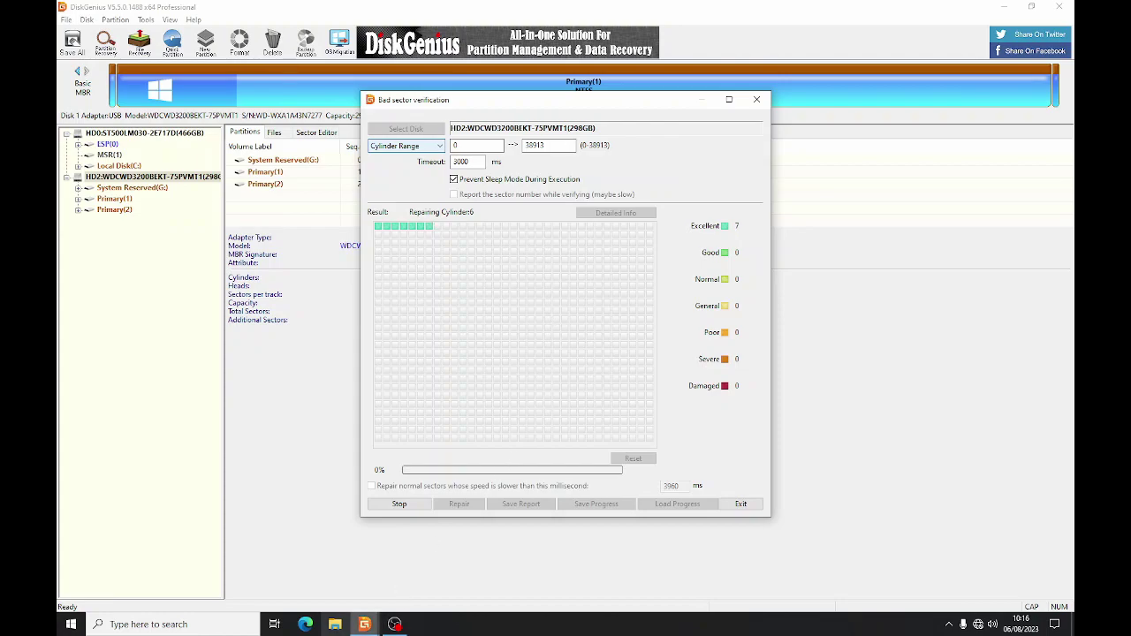
- Wait while the scan passes cylinder 310 with 0 damaged cylinders
mouse_move(390, 628)
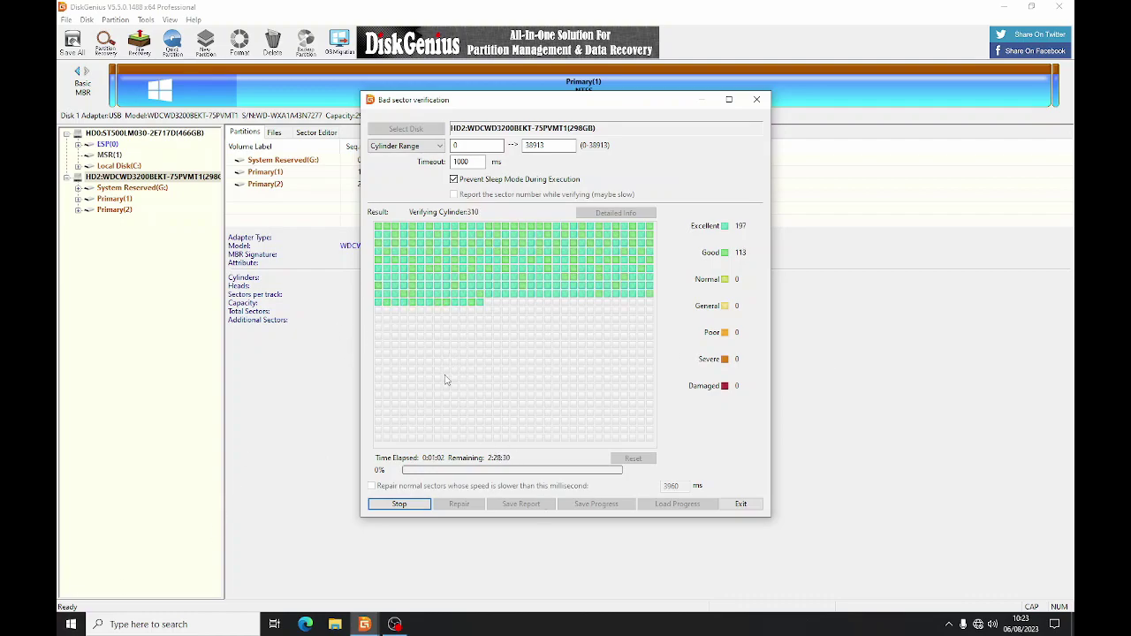
- Return to the verification dialog and watch until the first damaged cylinder appears near 876
mouse_move(396, 625)
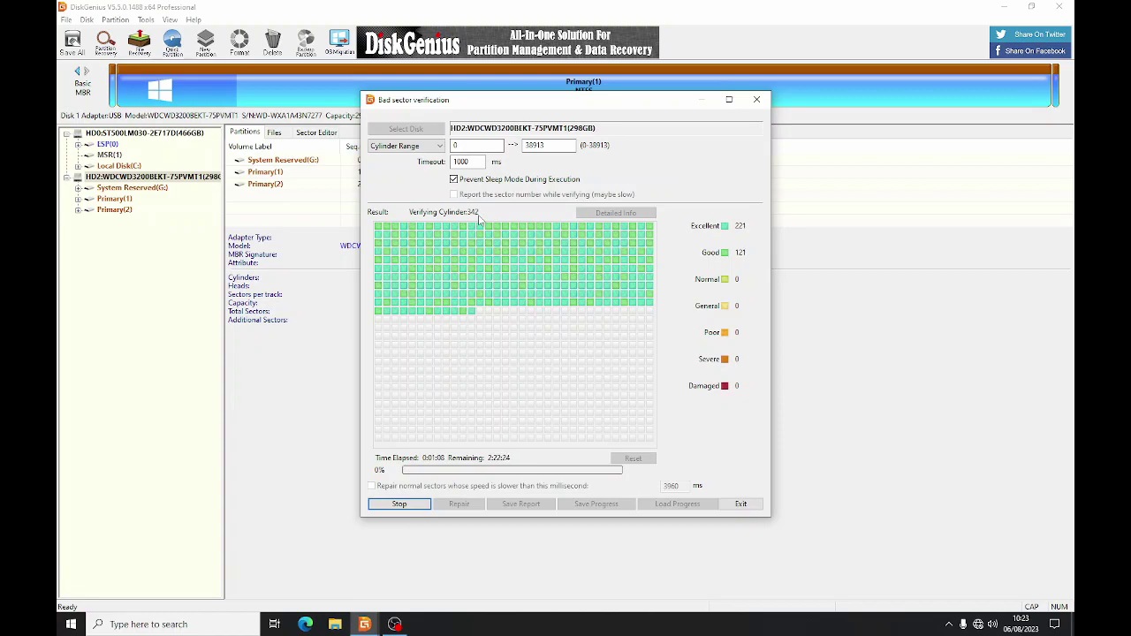
click(397, 625)
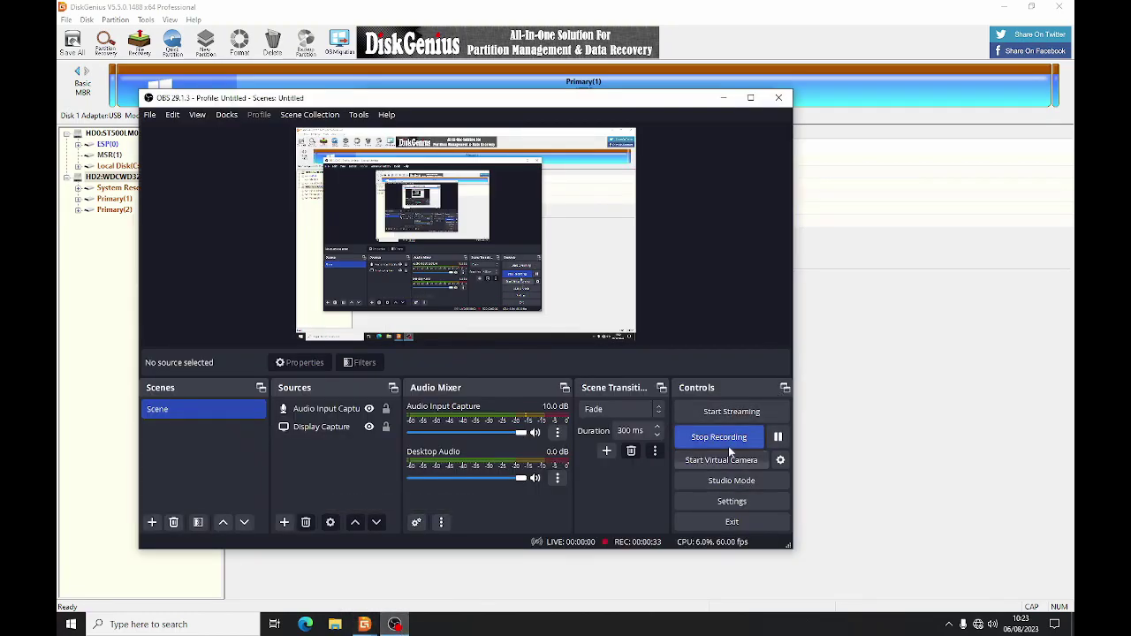
click(778, 437)
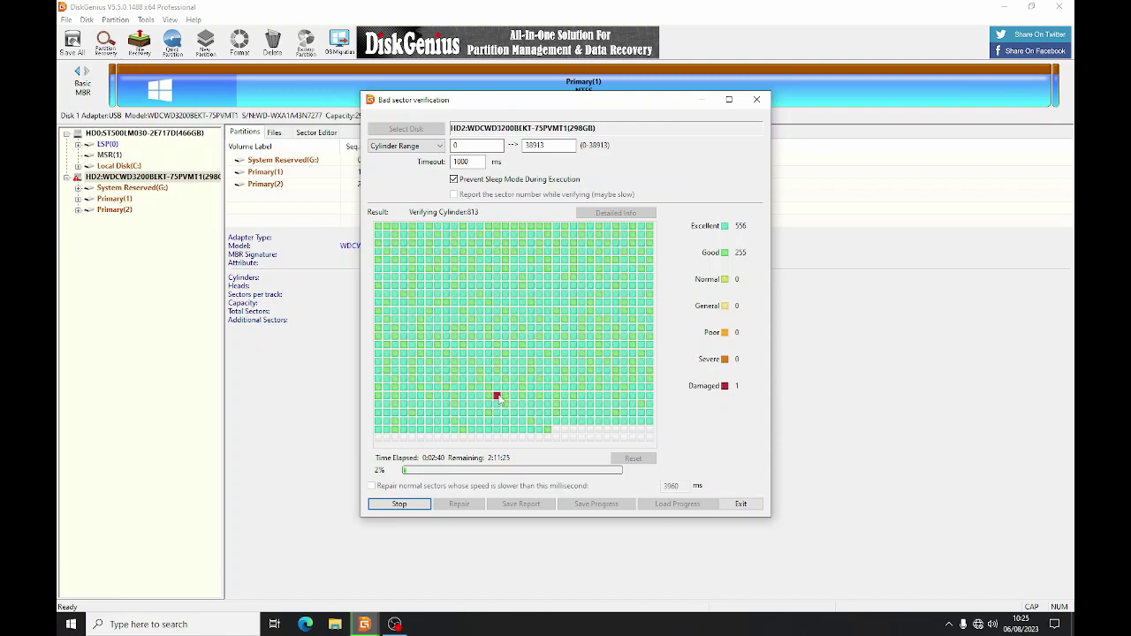
mouse_move(498, 397)
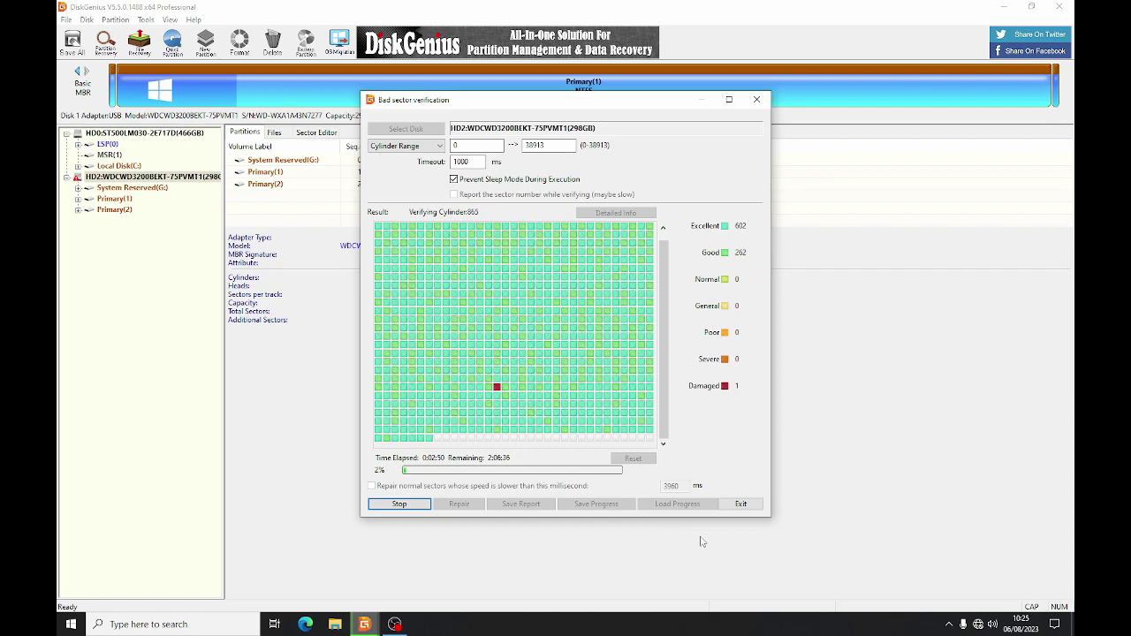
- Stop the scan, then repair the cylinder range starting at 670, confirming the warnings
click(402, 506)
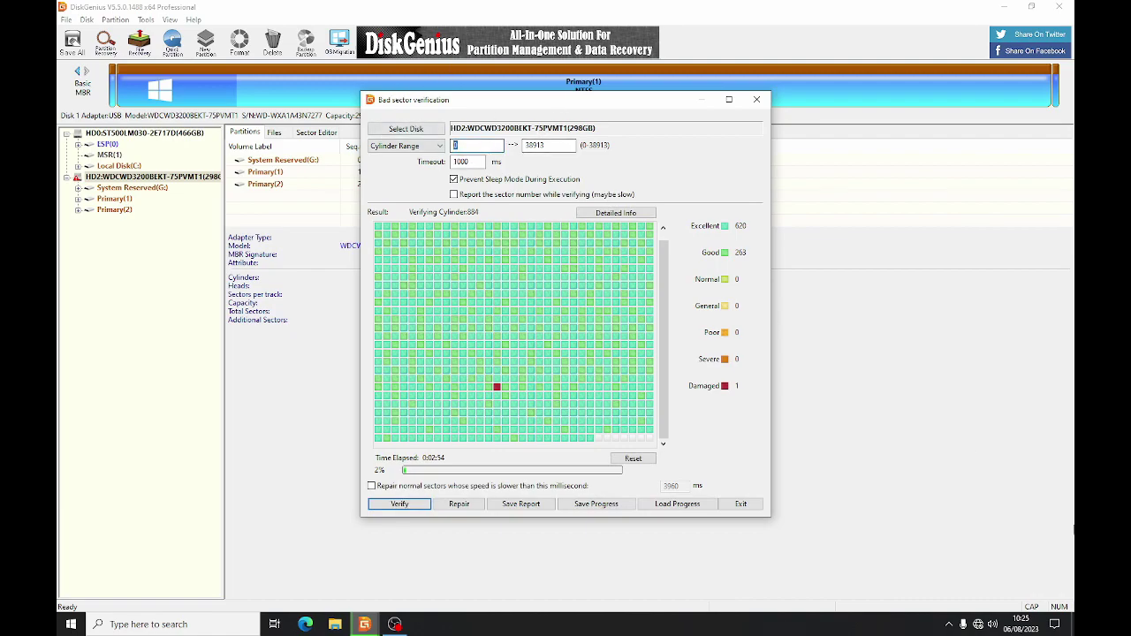
text(650)
key(Tab)
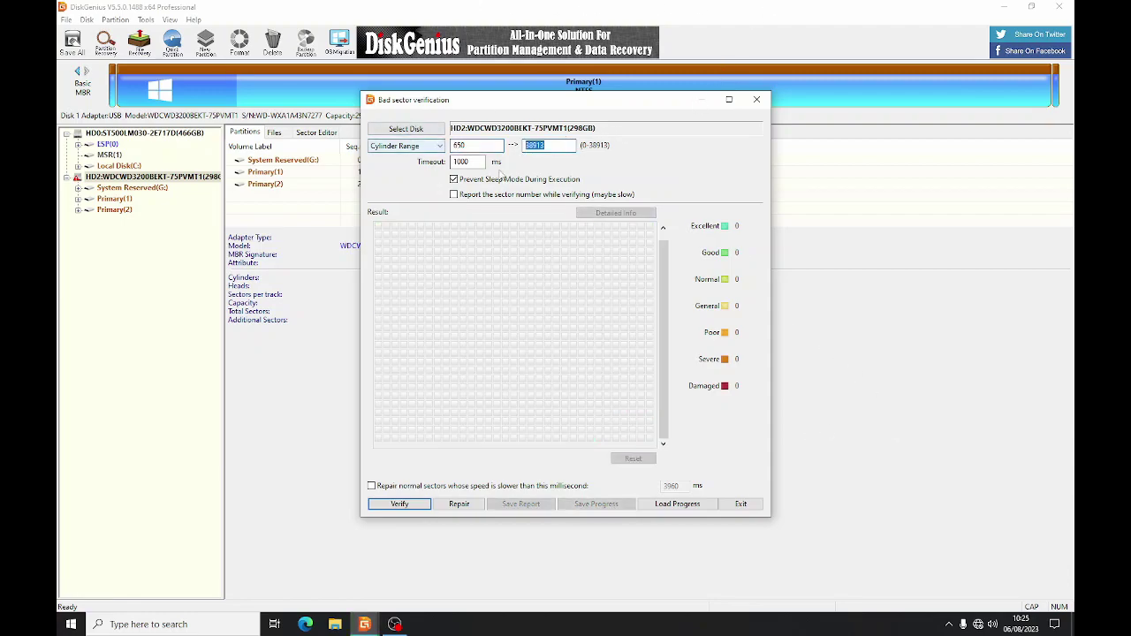
text(70)
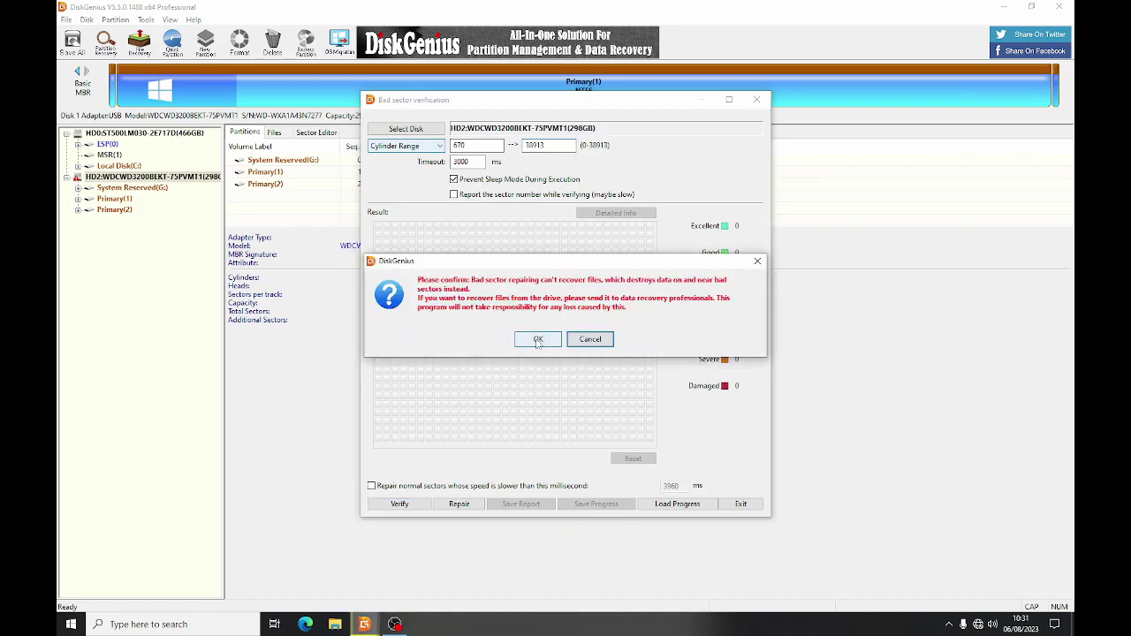
click(538, 340)
click(538, 340)
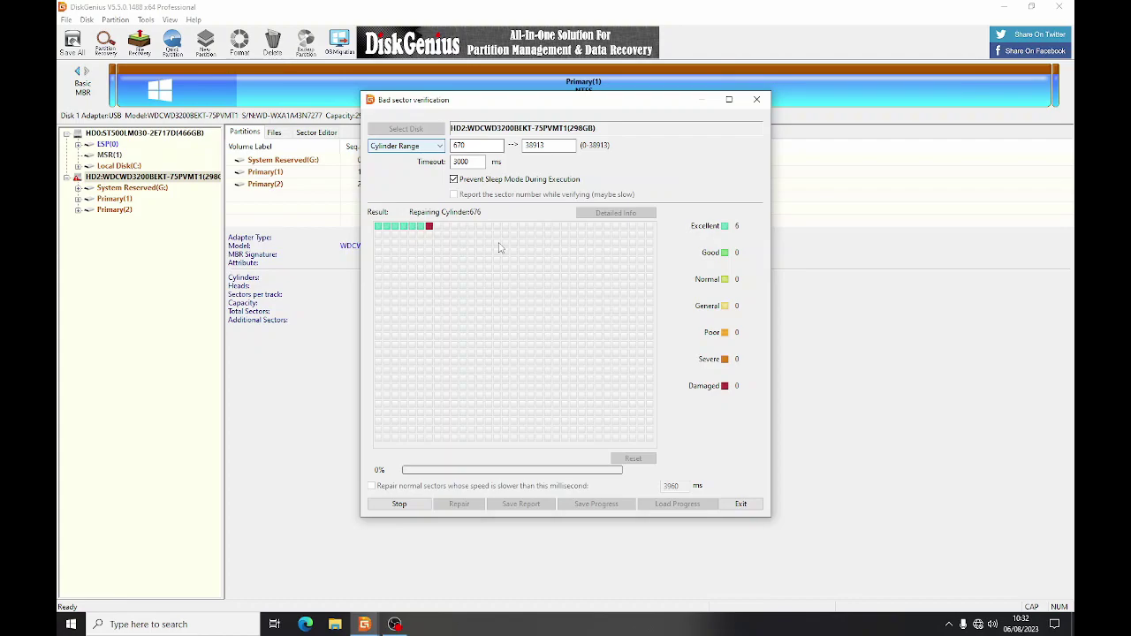
- Reset the repair results and start verifying cylinders 670–38913
click(395, 624)
drag(658, 555, 736, 563)
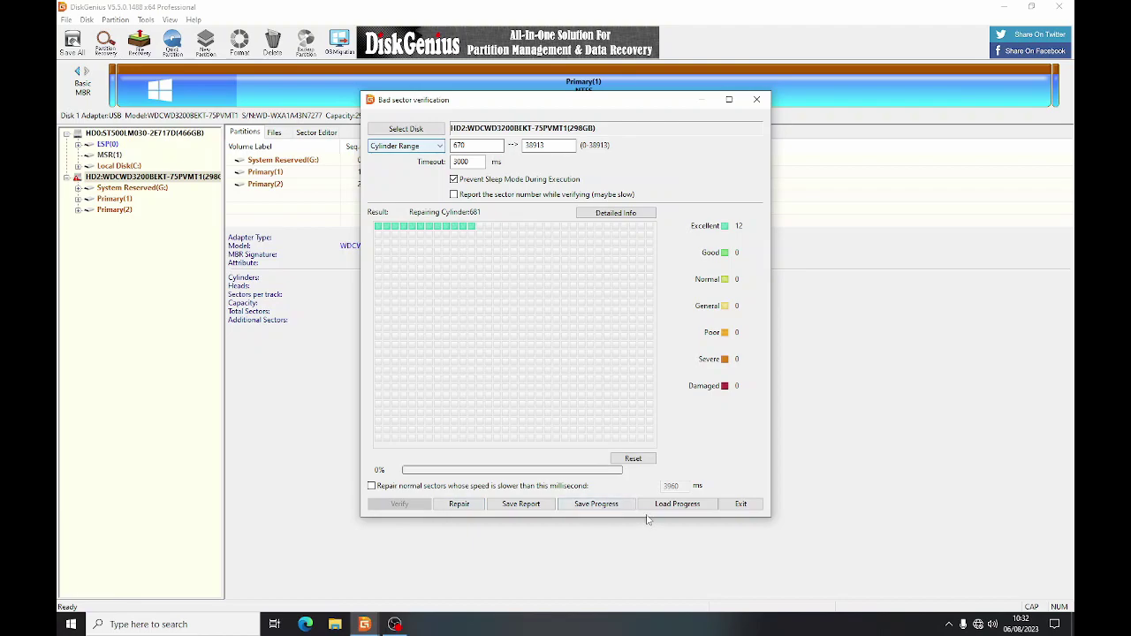
click(633, 461)
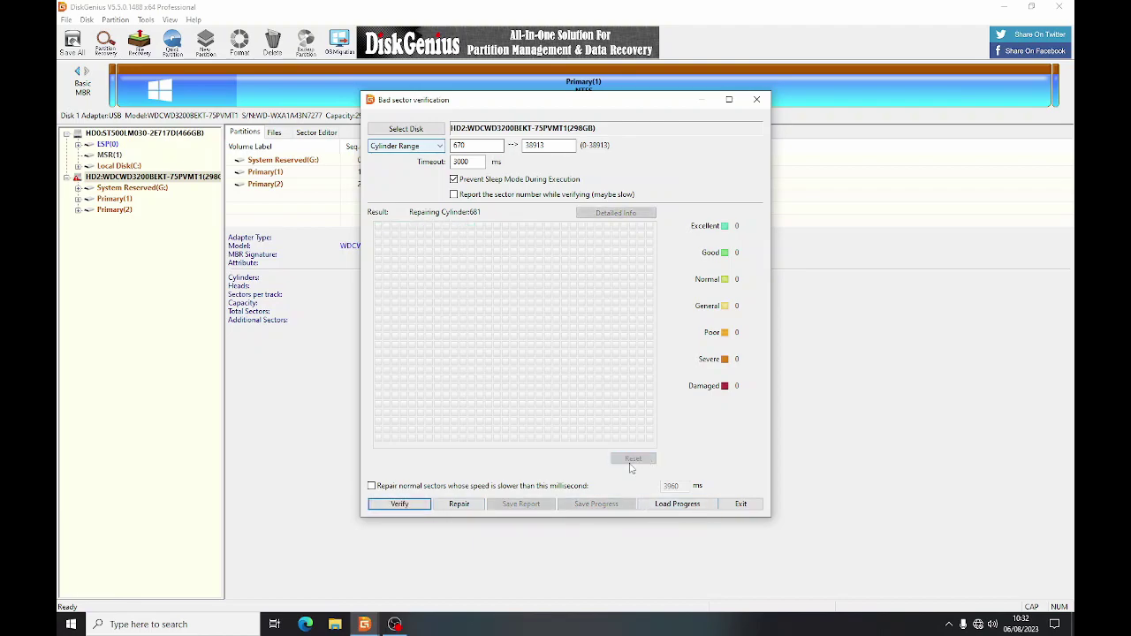
click(418, 504)
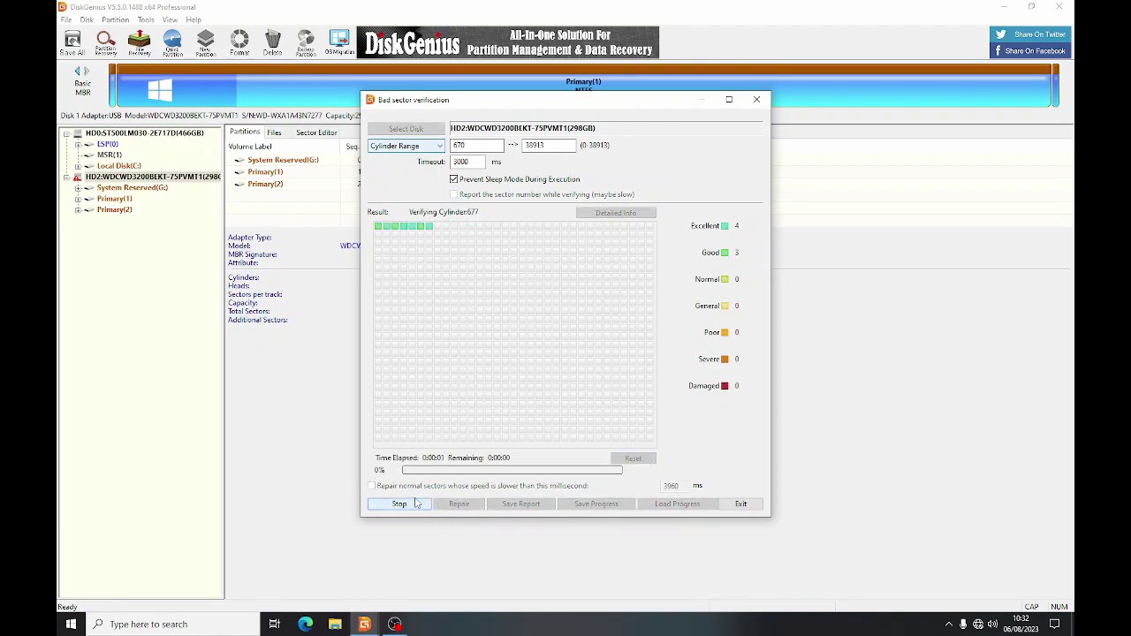
click(394, 624)
- Let verification of cylinders 1–4000 finish with no bad sectors found
drag(422, 562, 423, 284)
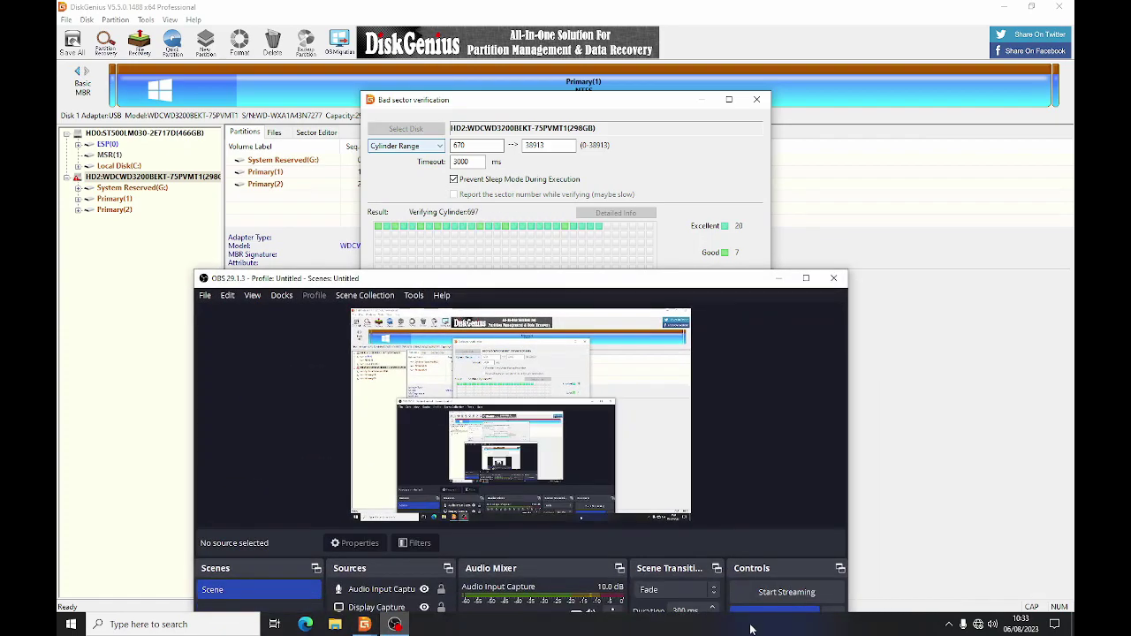
drag(721, 283, 734, 117)
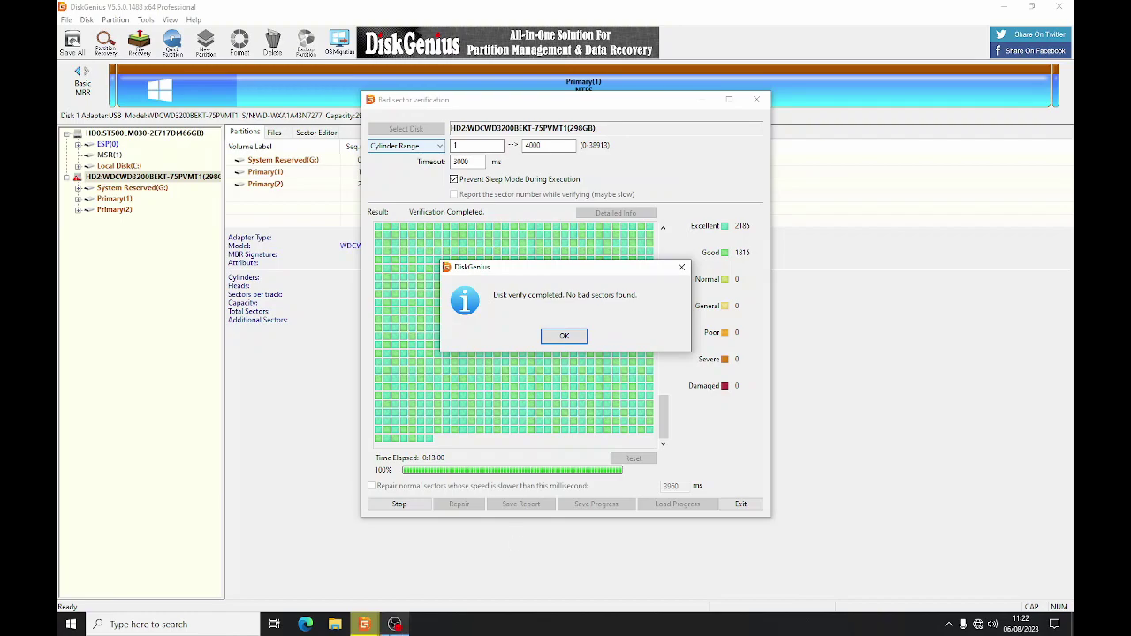
click(395, 623)
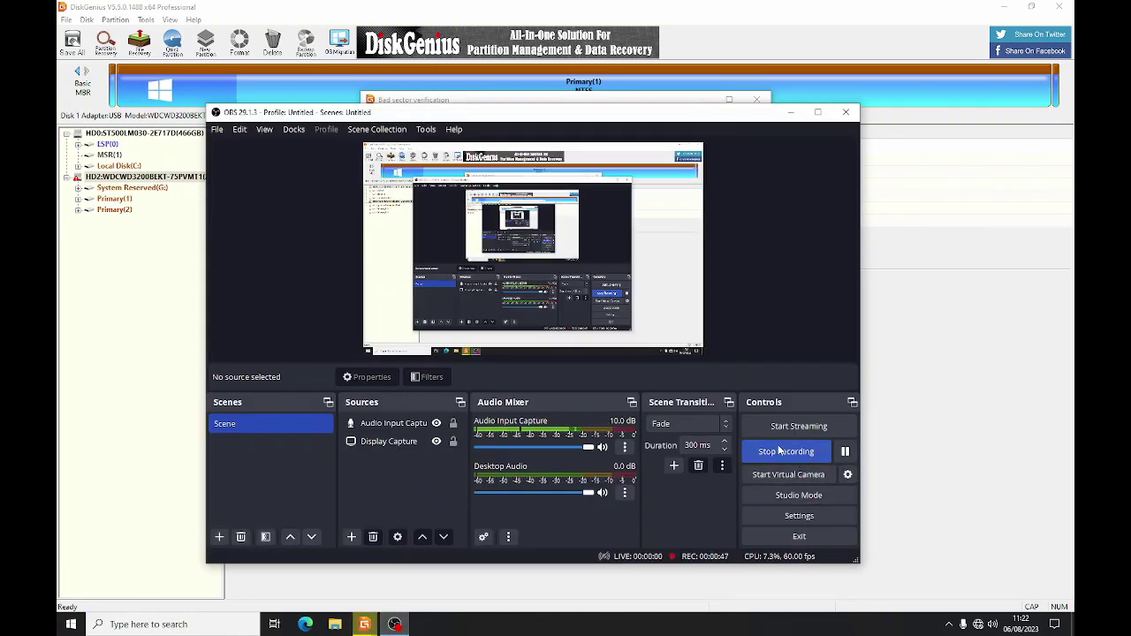